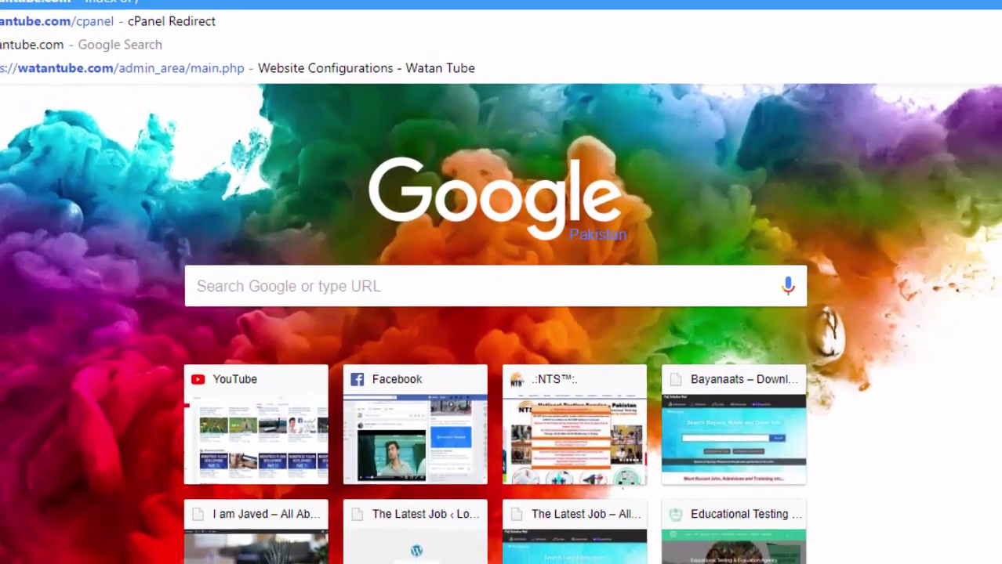
# Step: Load watantube.com, then go to watantube.com/cpanel to reach the cPanel login
pyautogui.press('Return')
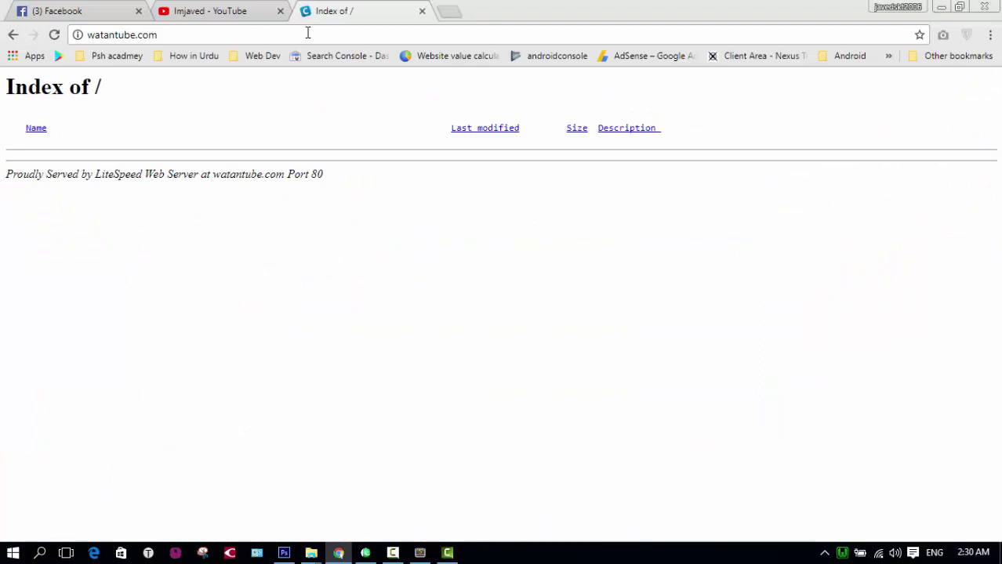
pyautogui.click(307, 34)
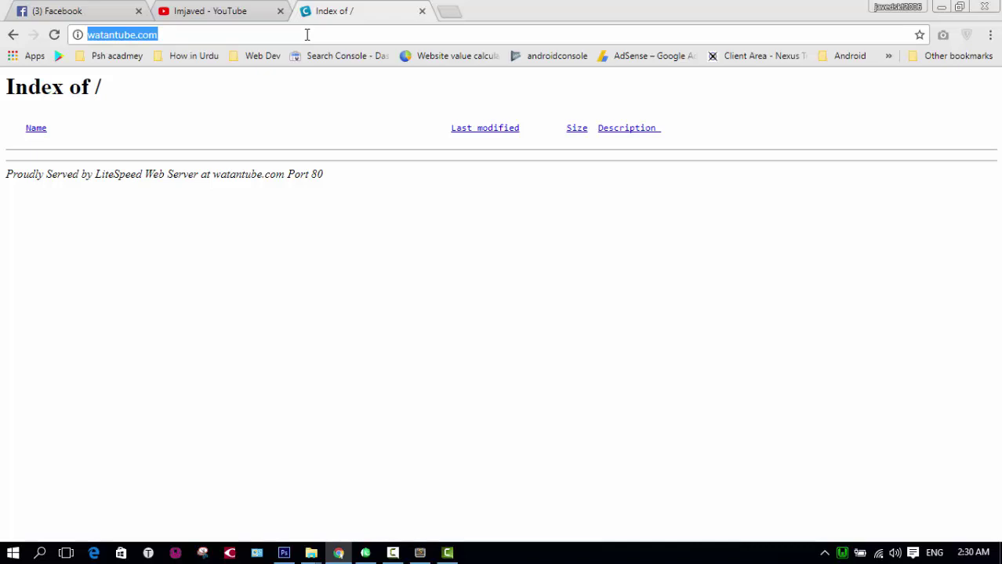
pyautogui.click(305, 34)
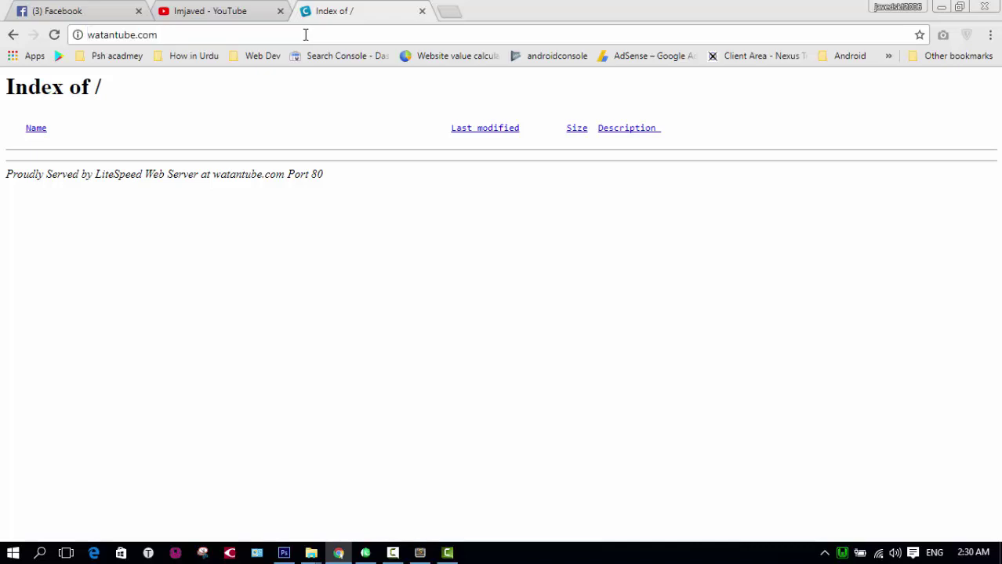
pyautogui.write('/')
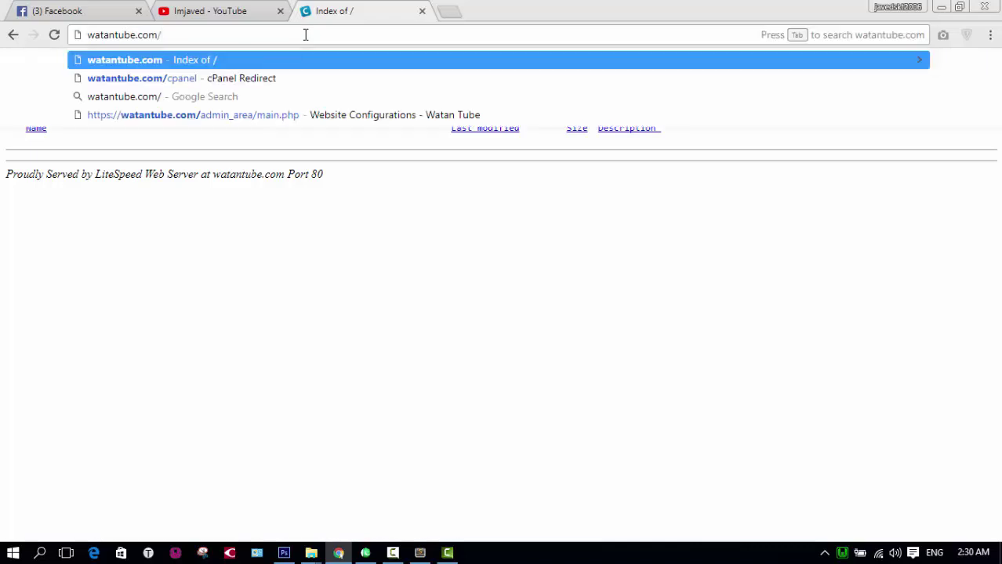
pyautogui.write('cpn')
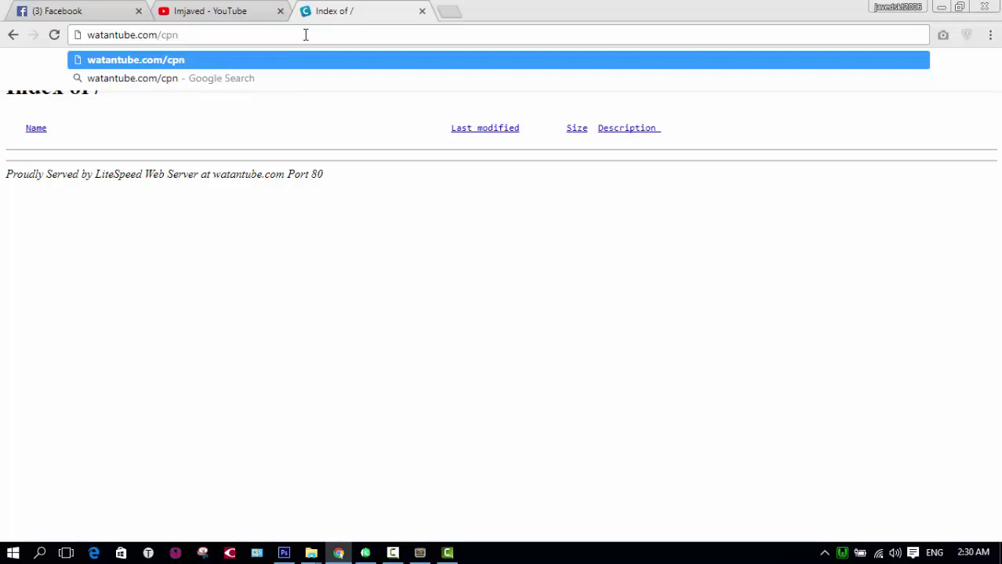
pyautogui.press('BackSpace')
pyautogui.write('anel')
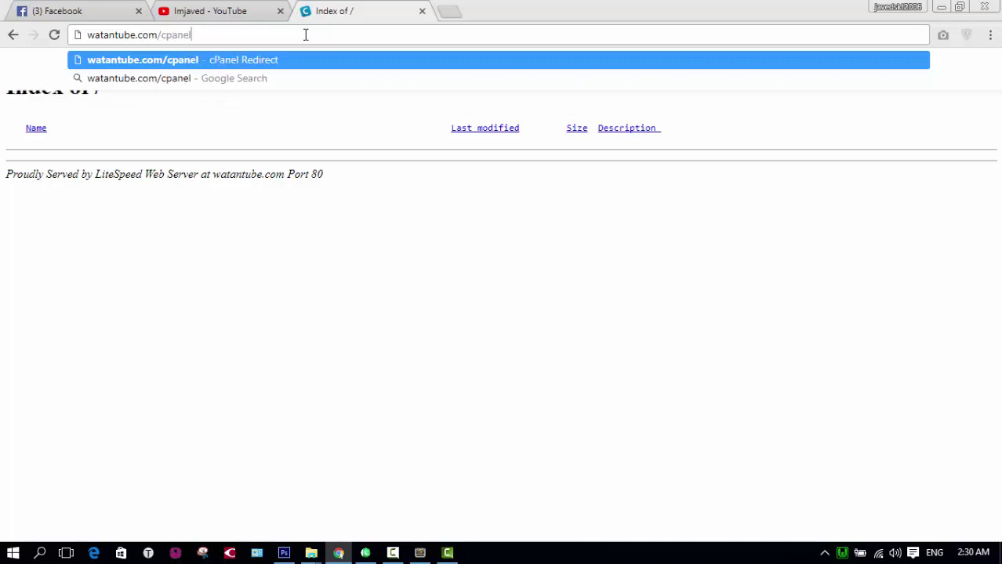
pyautogui.press('Return')
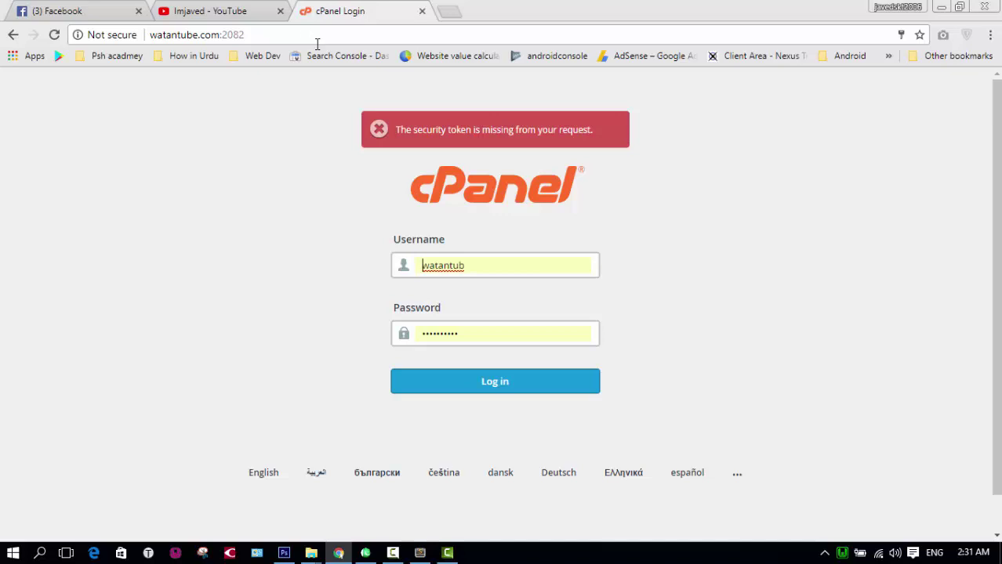
# Step: Log in to cPanel for watantube.com with the saved hosting credentials
pyautogui.click(480, 267)
pyautogui.moveTo(480, 266); pyautogui.dragTo(413, 266)
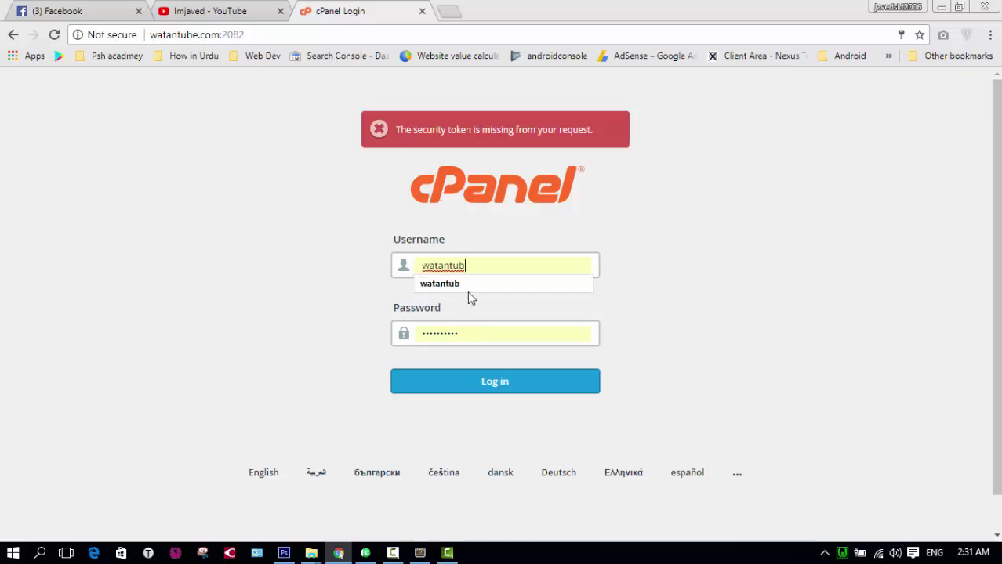
pyautogui.click(638, 266)
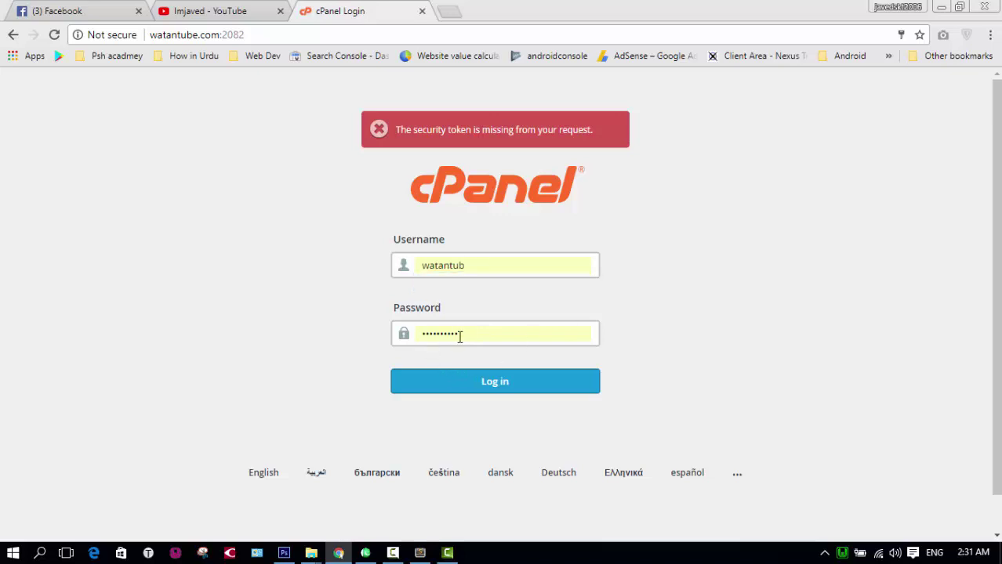
pyautogui.click(500, 385)
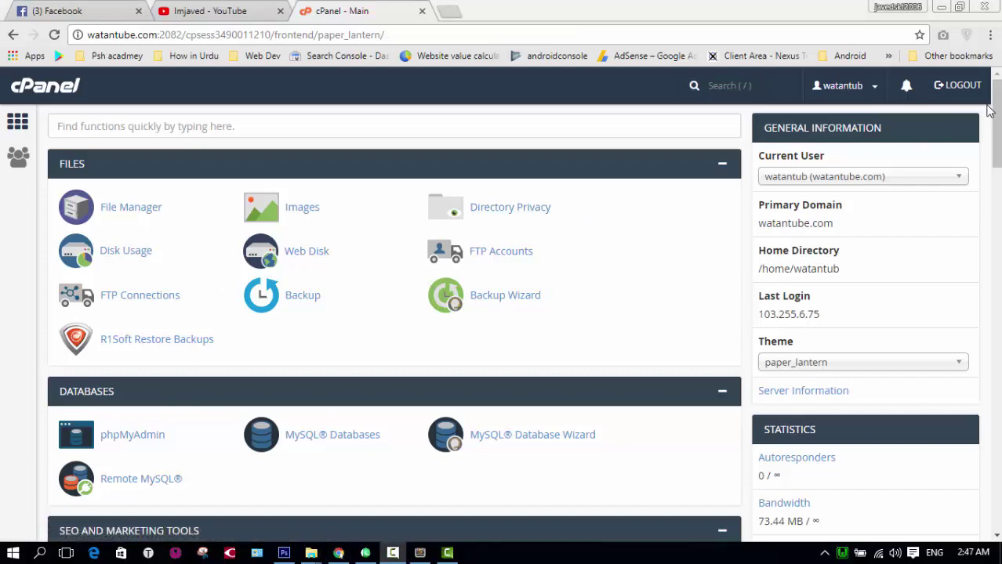
# Step: Choose WordPress in Softaculous Apps Installer and start a new installation
pyautogui.moveTo(996, 106); pyautogui.dragTo(998, 464)
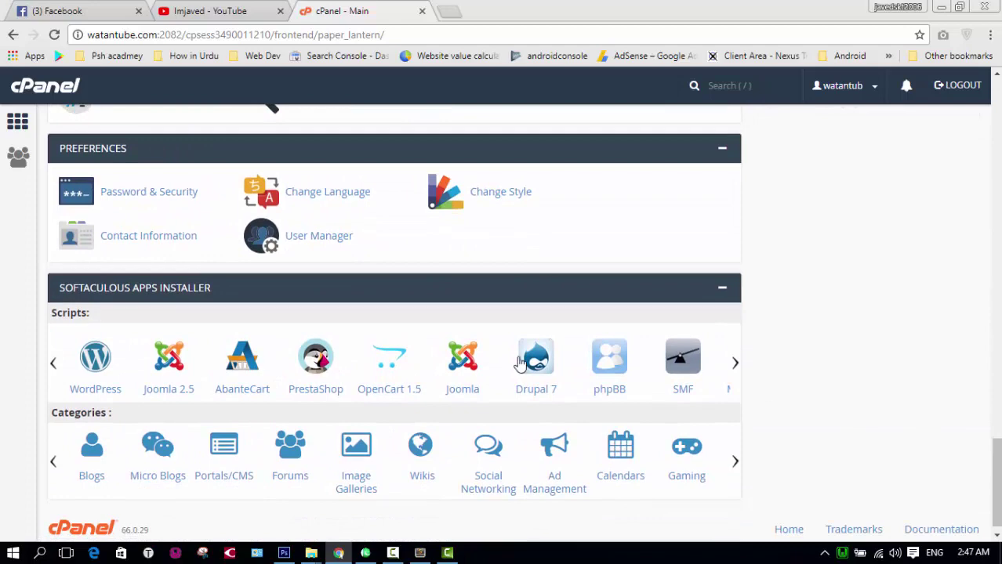
pyautogui.click(92, 359)
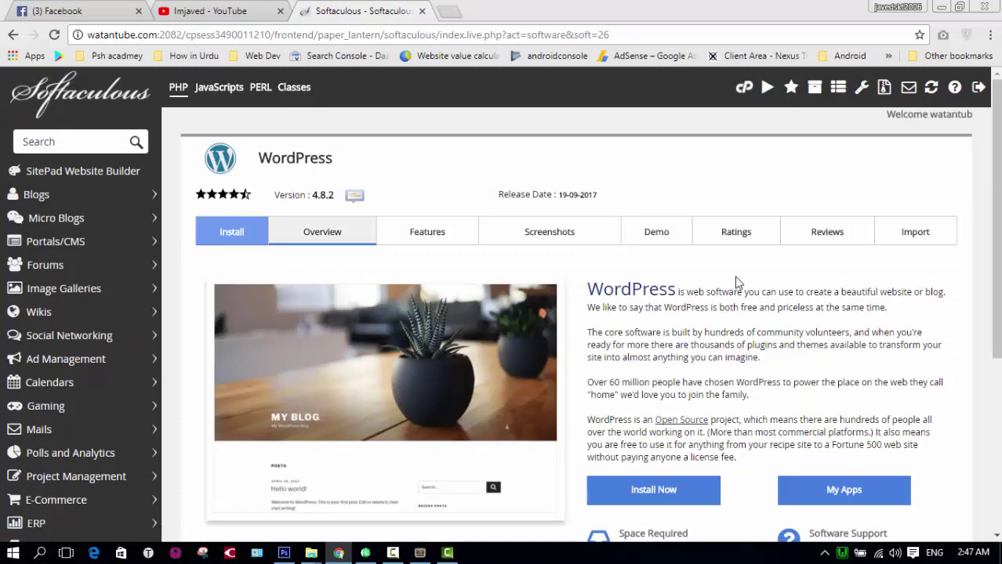
pyautogui.moveTo(994, 177); pyautogui.dragTo(994, 221)
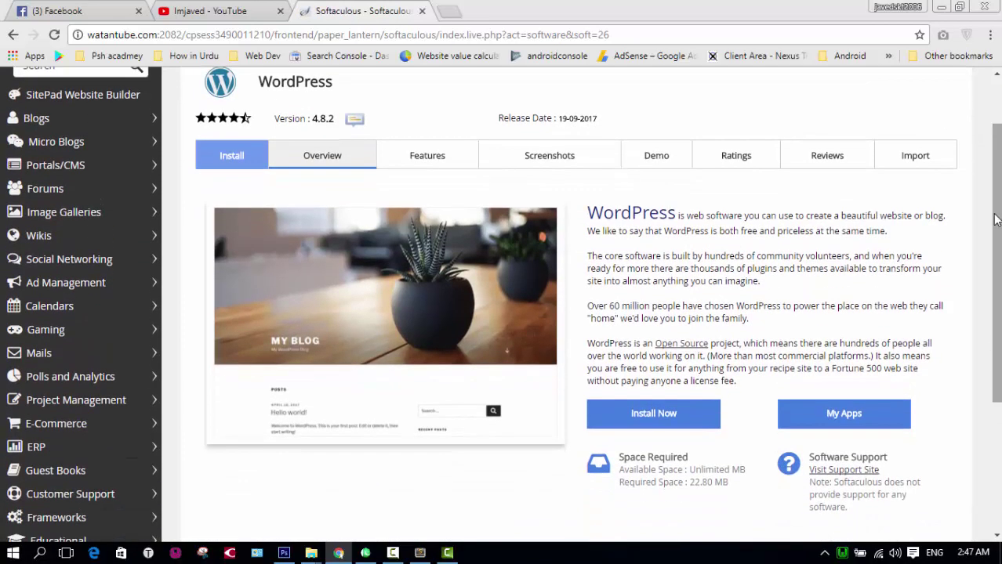
pyautogui.click(641, 412)
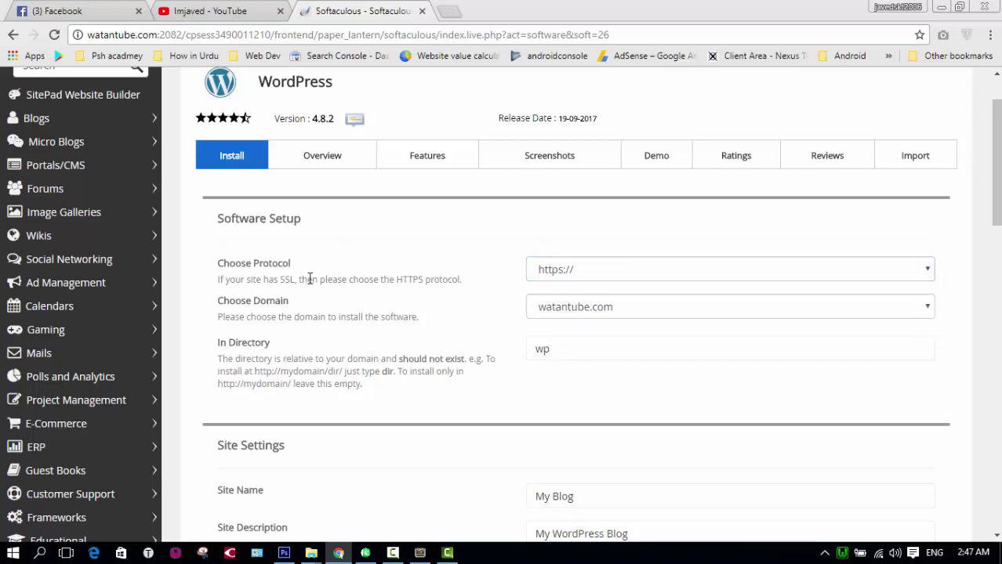
pyautogui.moveTo(309, 279); pyautogui.dragTo(442, 276)
pyautogui.moveTo(326, 316); pyautogui.dragTo(453, 317)
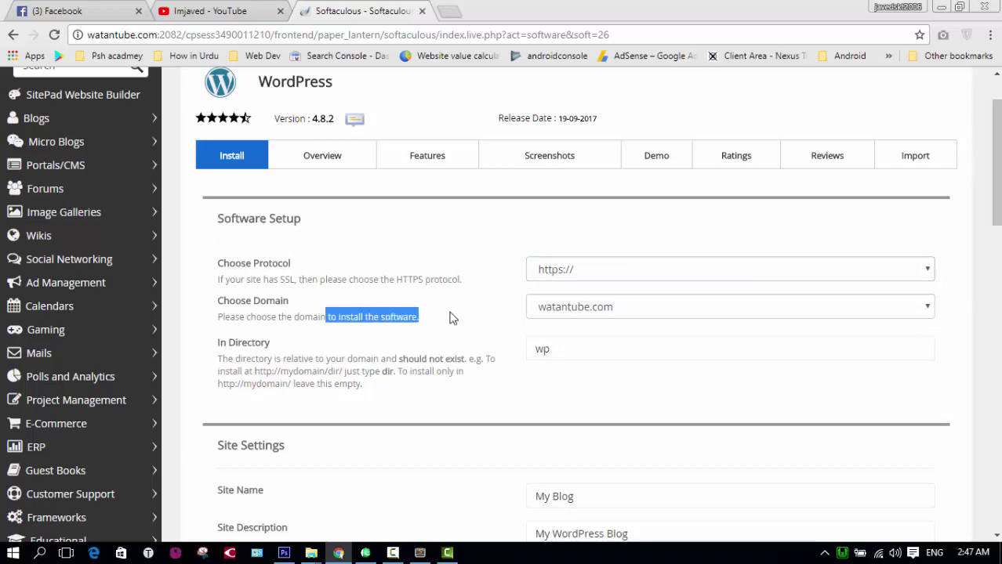
pyautogui.click(593, 280)
pyautogui.click(601, 317)
pyautogui.click(614, 310)
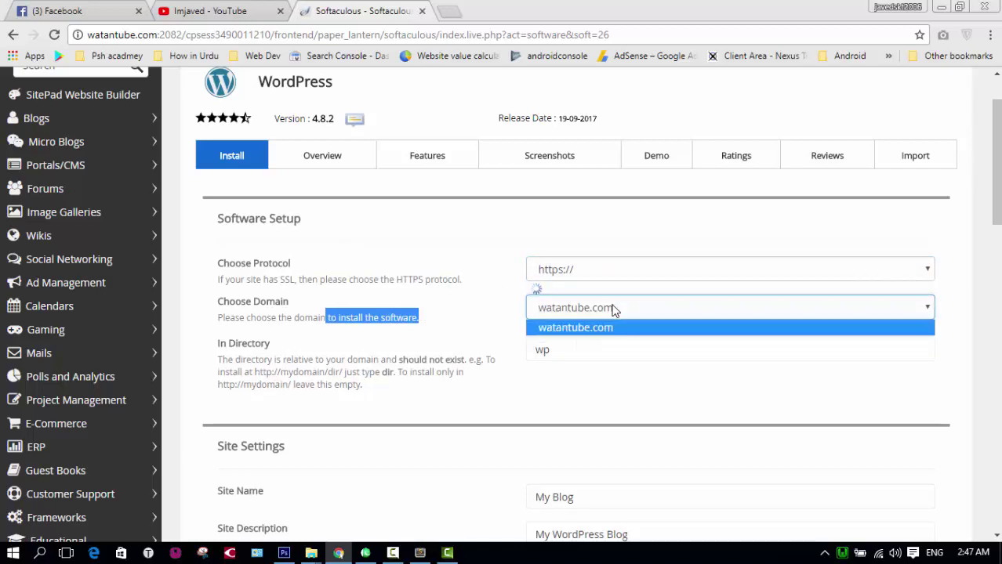
pyautogui.click(604, 328)
pyautogui.click(562, 349)
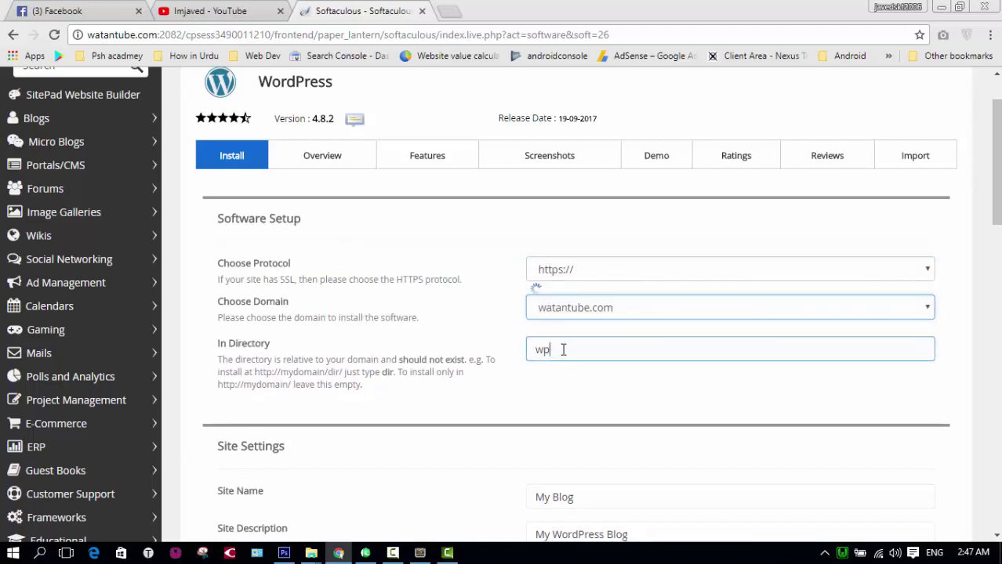
pyautogui.moveTo(563, 350); pyautogui.dragTo(509, 354)
pyautogui.press('BackSpace')
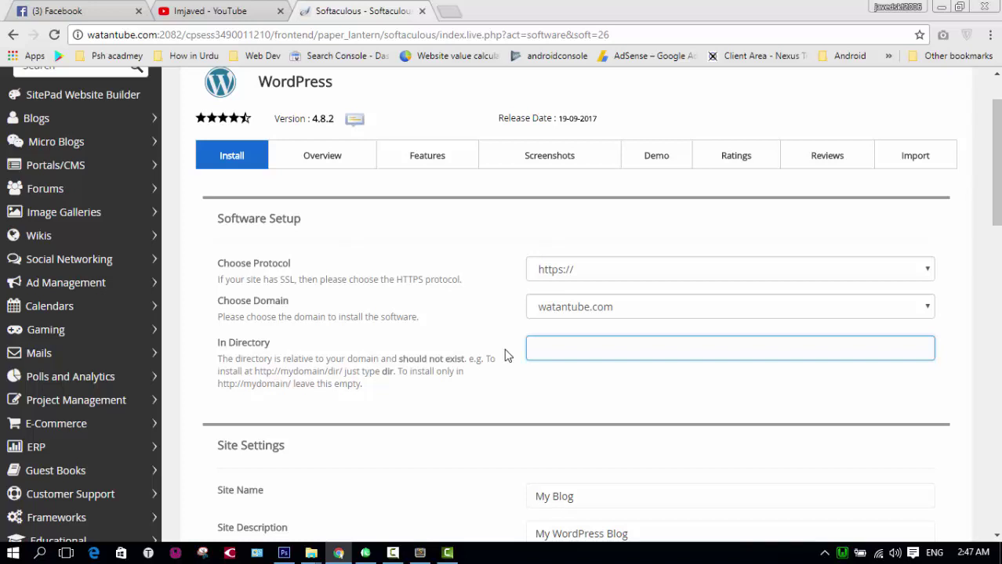
# Step: Name the site 'WatanTube' with the description 'All about Watan'
pyautogui.moveTo(995, 163); pyautogui.dragTo(996, 226)
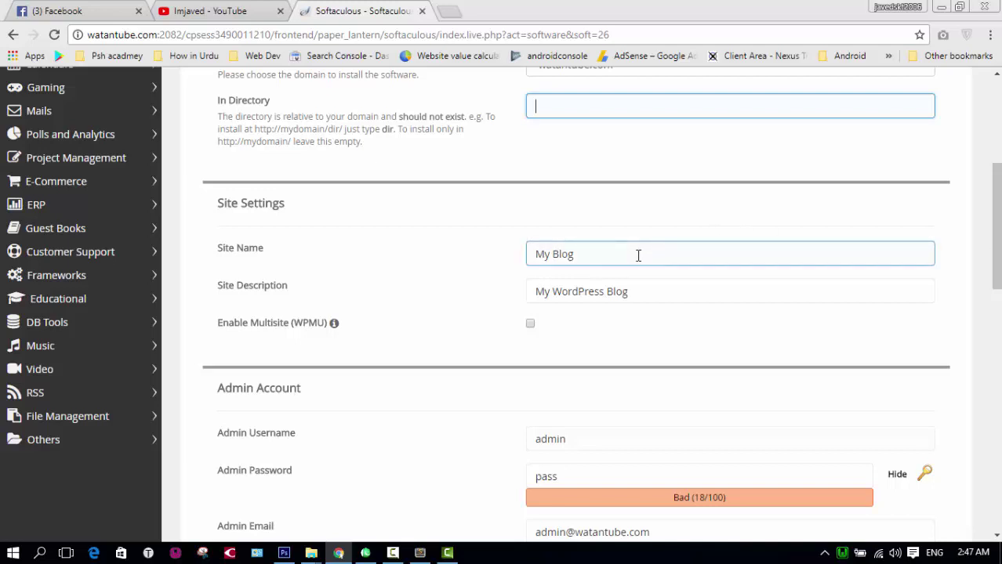
pyautogui.moveTo(638, 256); pyautogui.dragTo(509, 264)
pyautogui.write('Wa')
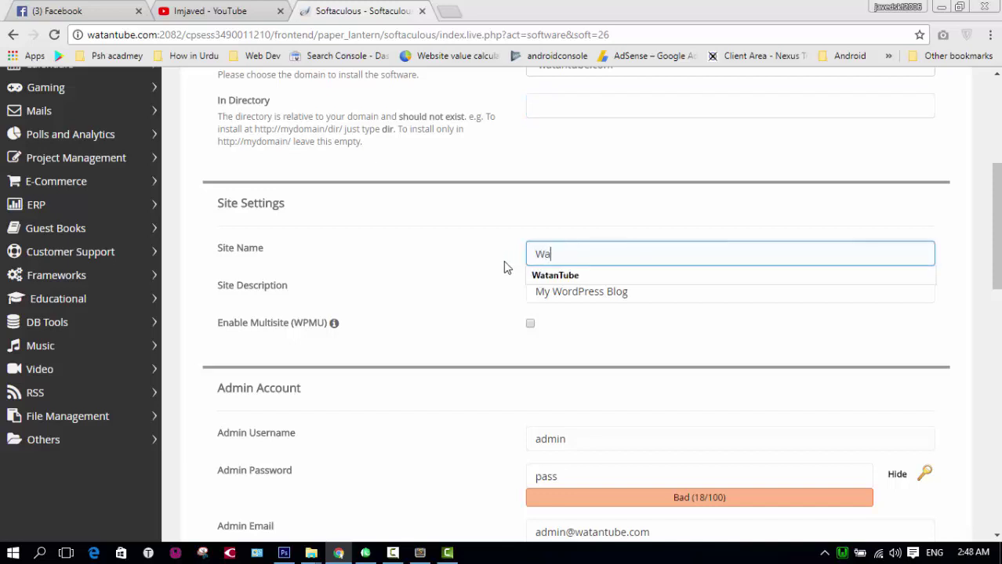
pyautogui.write('tanTube')
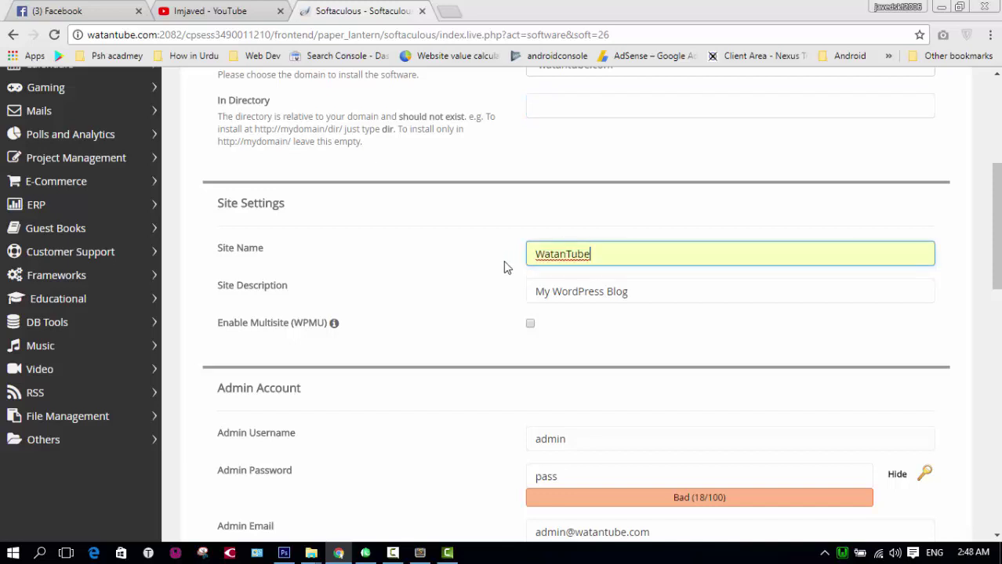
pyautogui.moveTo(650, 288); pyautogui.dragTo(464, 287)
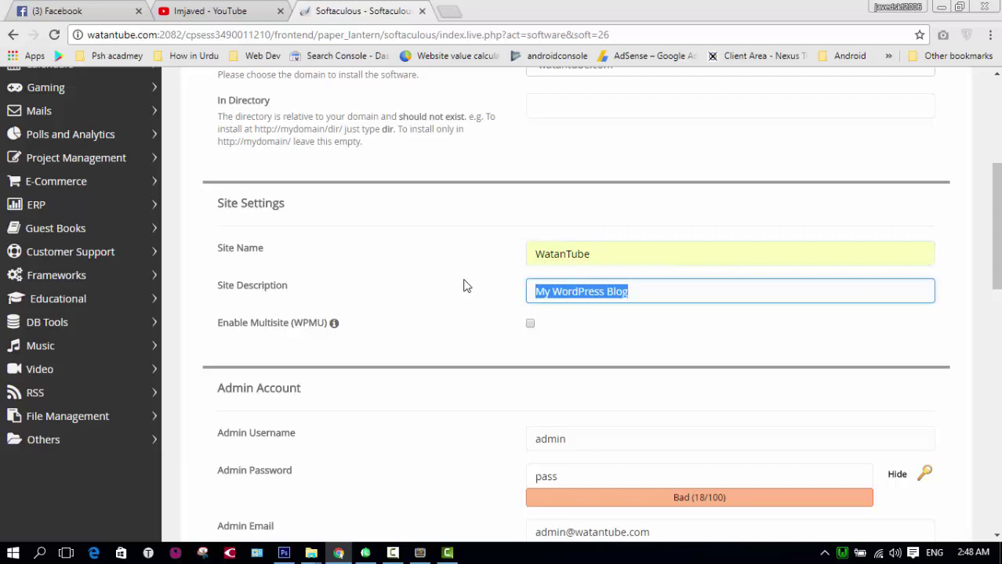
pyautogui.write('A')
pyautogui.press('Down')
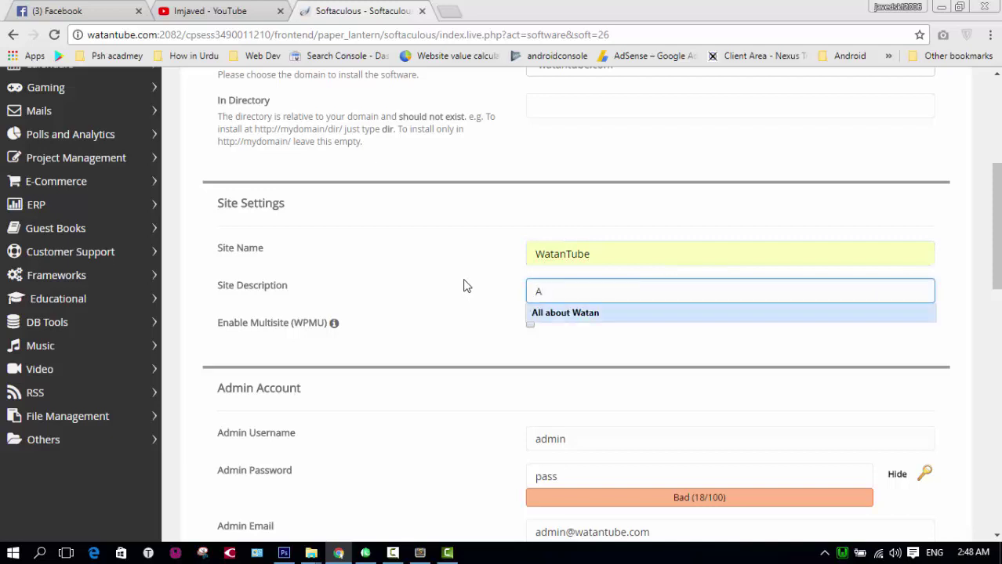
pyautogui.press('Return')
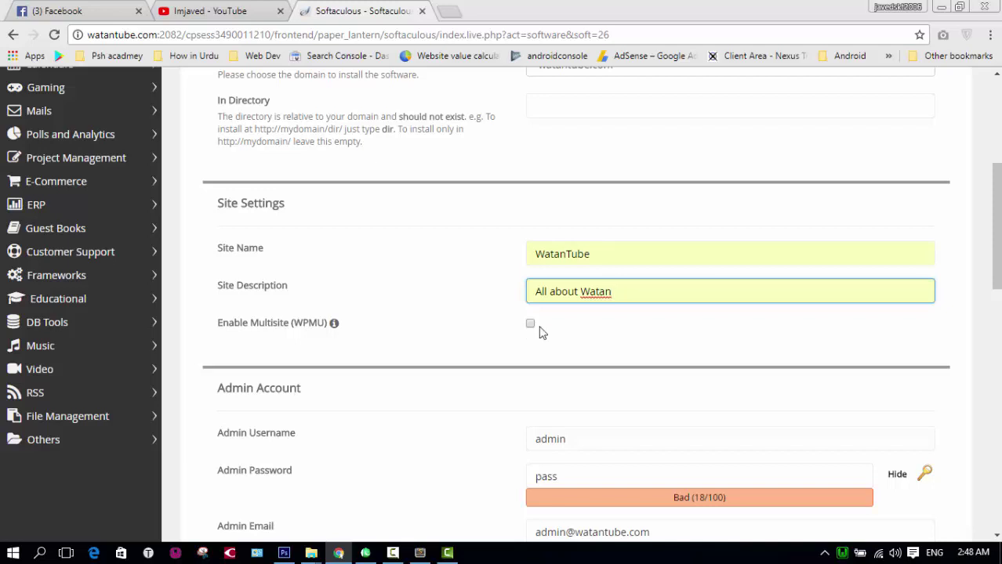
# Step: Replace the default admin username and password with custom ones
pyautogui.scroll(-3, 960, 258)
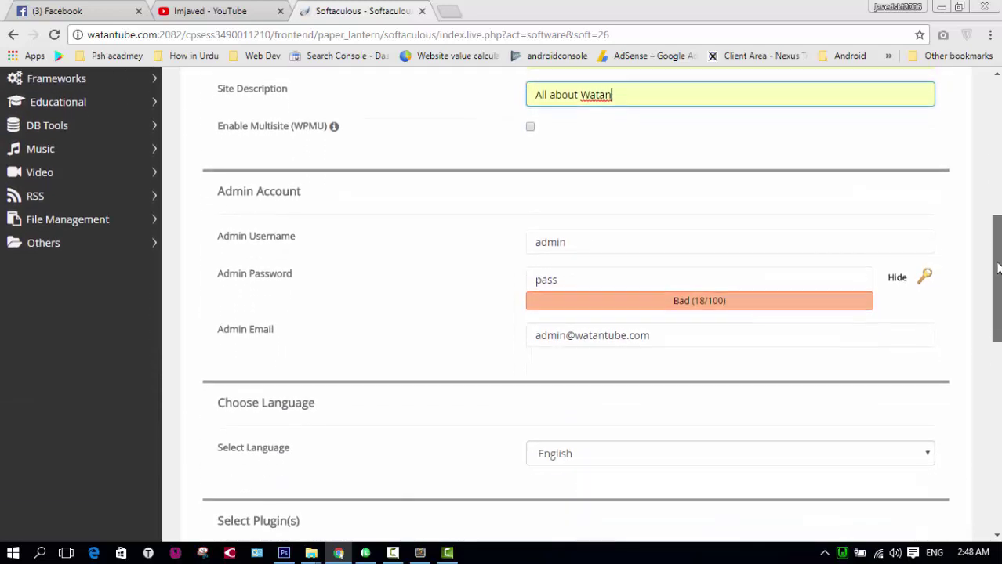
pyautogui.click(588, 206)
pyautogui.moveTo(588, 205); pyautogui.dragTo(529, 206)
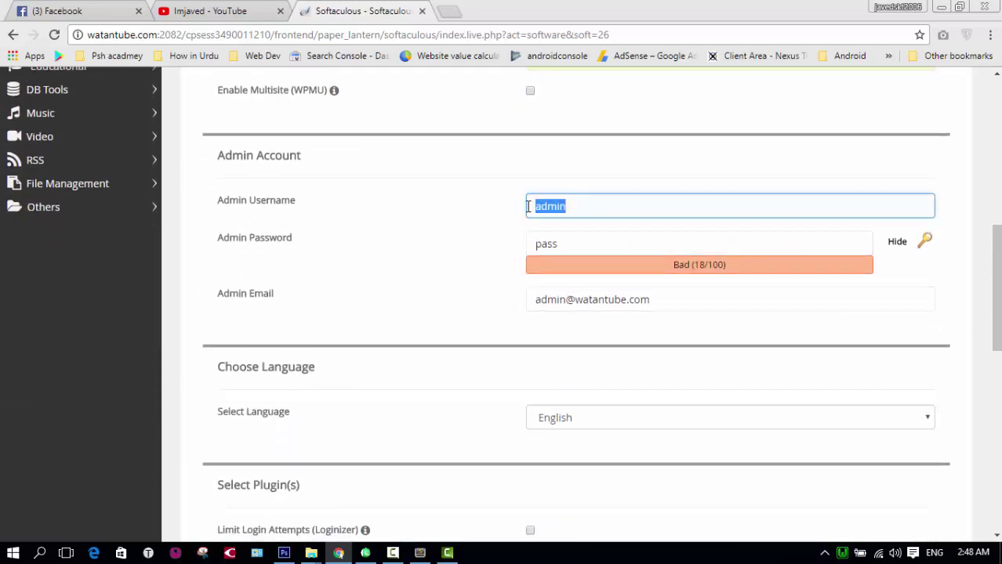
pyautogui.write('javed')
pyautogui.press('Down')
pyautogui.press('Return')
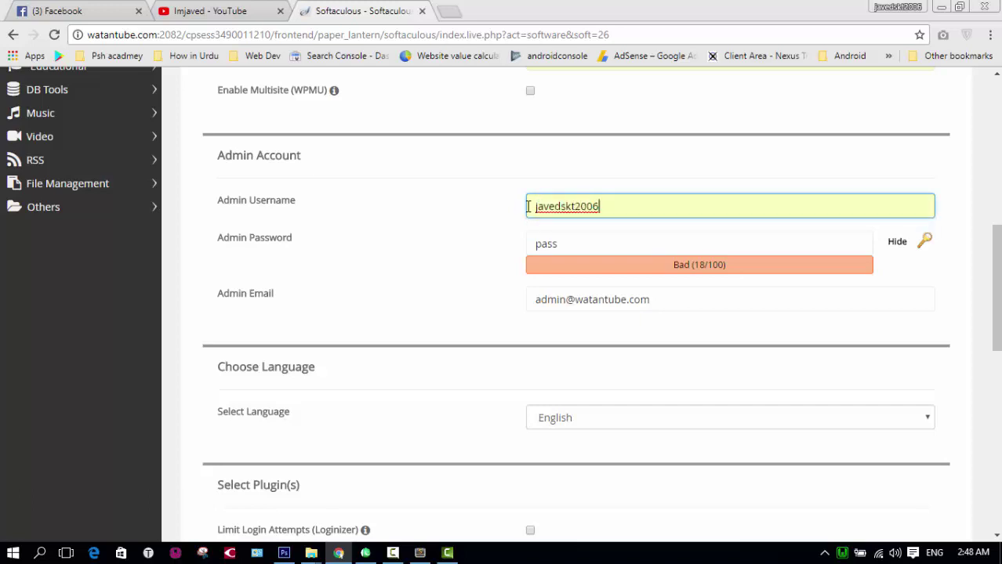
pyautogui.click(564, 246)
pyautogui.moveTo(563, 246); pyautogui.dragTo(492, 251)
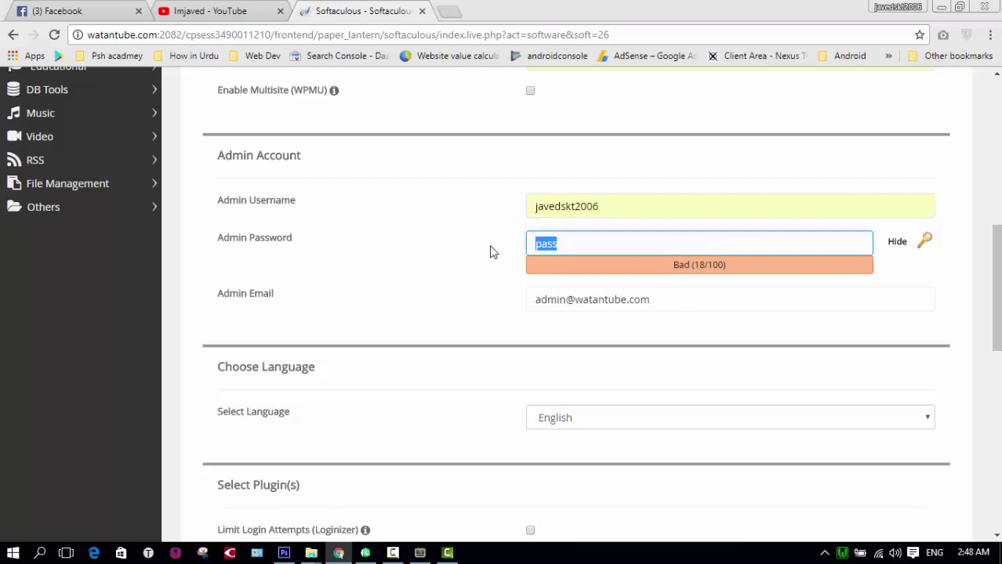
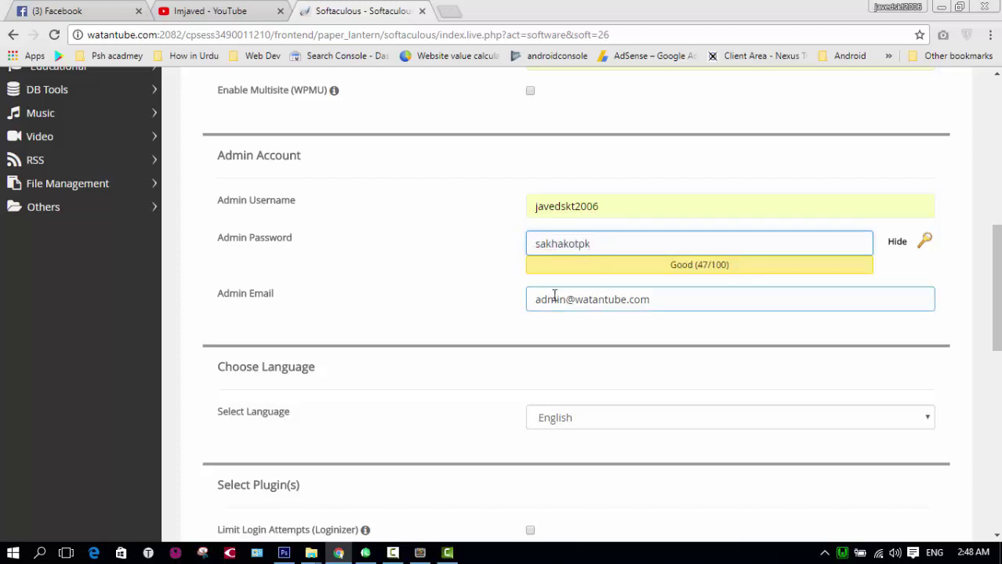
# Step: Fill the admin email with the saved personal Gmail address
pyautogui.moveTo(529, 299); pyautogui.dragTo(664, 299)
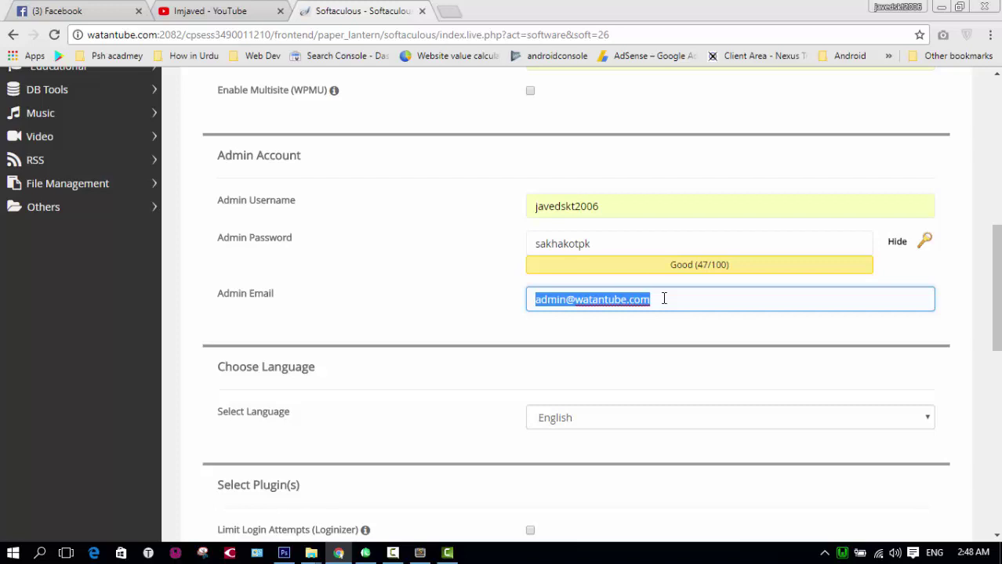
pyautogui.click(664, 298)
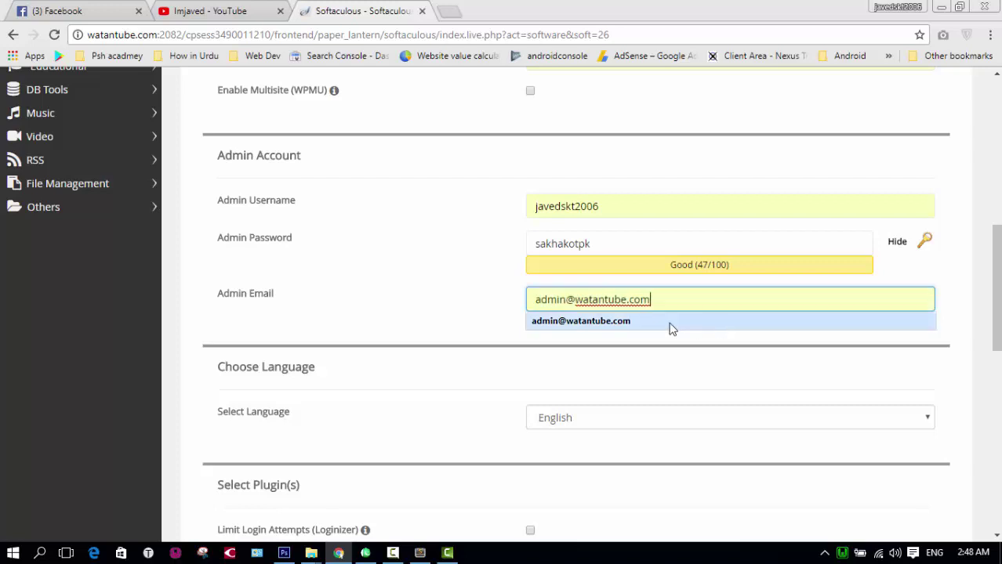
pyautogui.hotkey('ctrl', 'a')
pyautogui.write('jave')
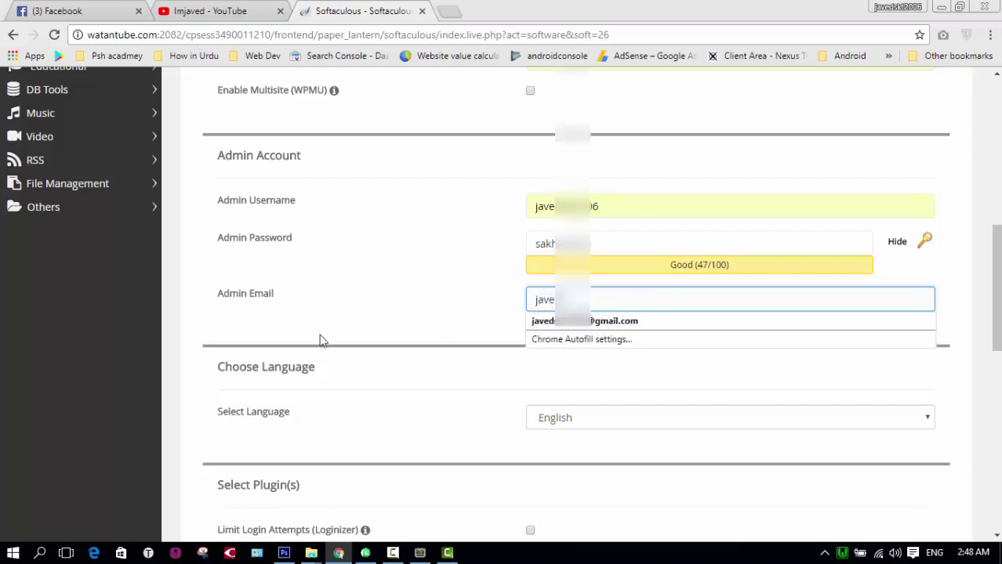
pyautogui.press('Down')
pyautogui.press('Return')
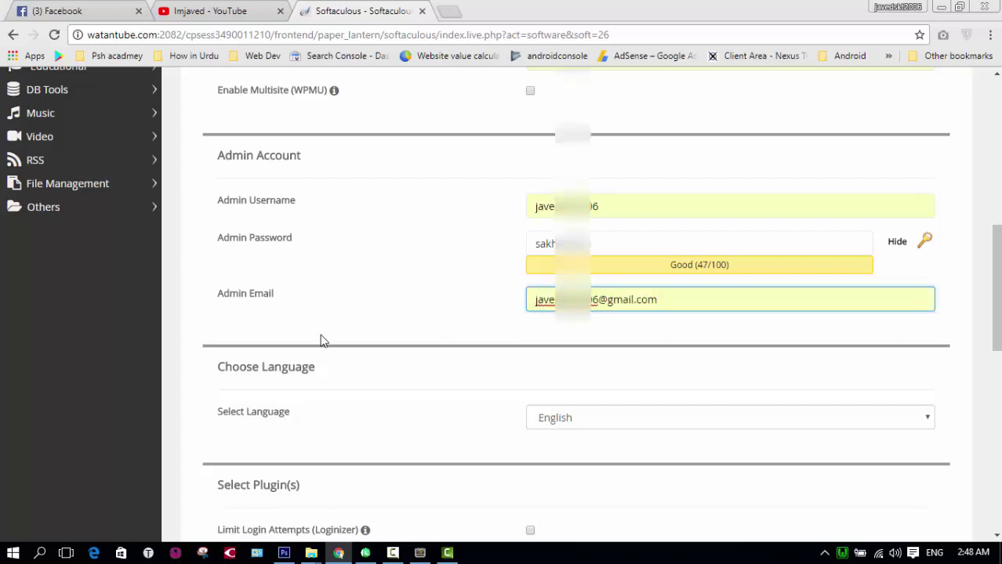
pyautogui.moveTo(995, 255); pyautogui.dragTo(996, 328)
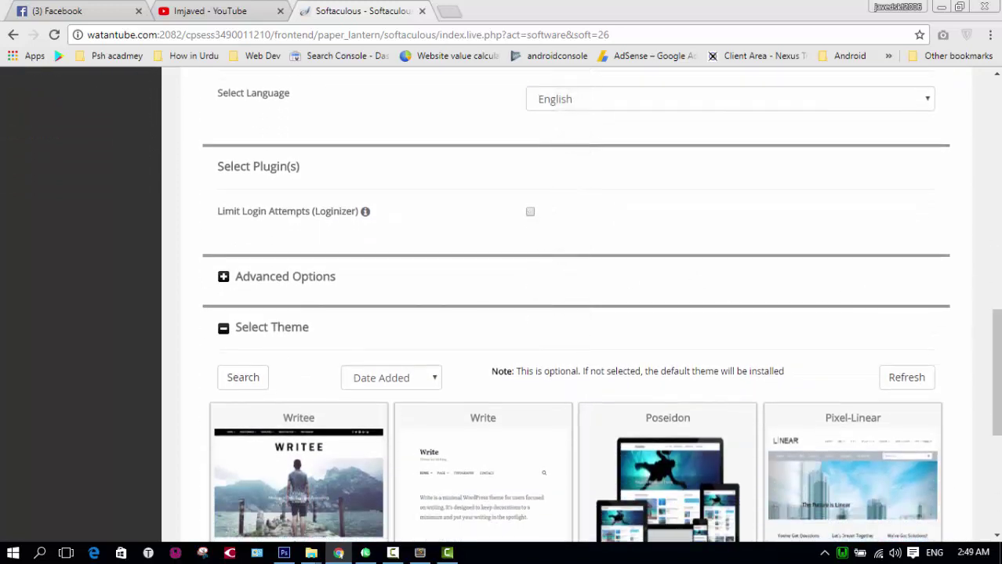
pyautogui.moveTo(996, 372); pyautogui.dragTo(995, 458)
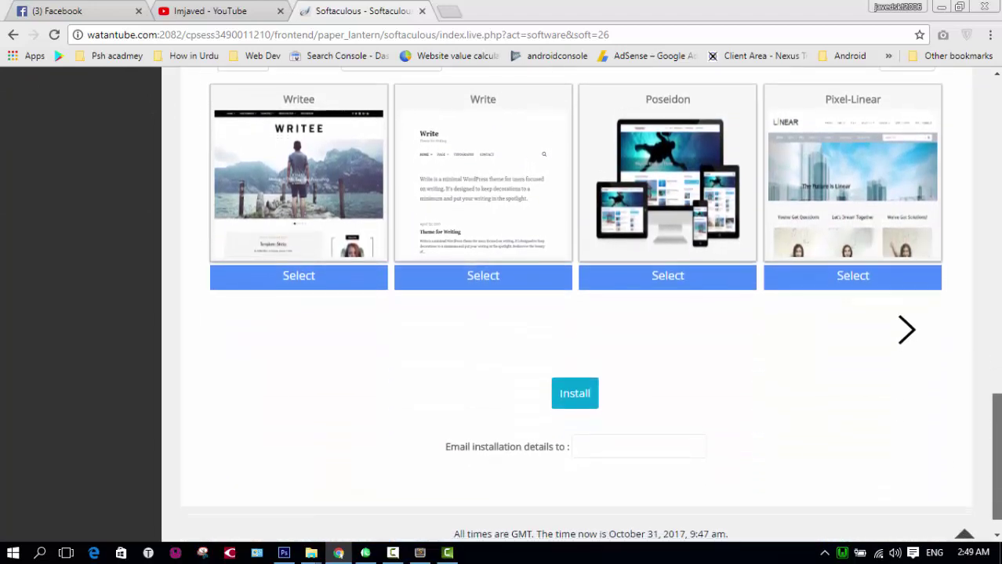
pyautogui.click(568, 401)
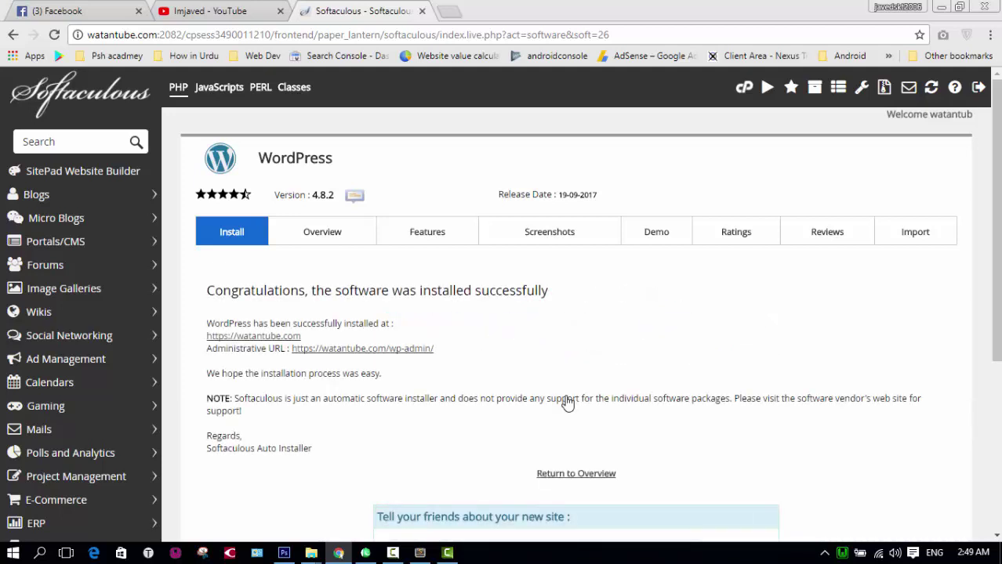
# Step: Open the new WatanTube site and follow the Meta section's Log in link
pyautogui.click(260, 338)
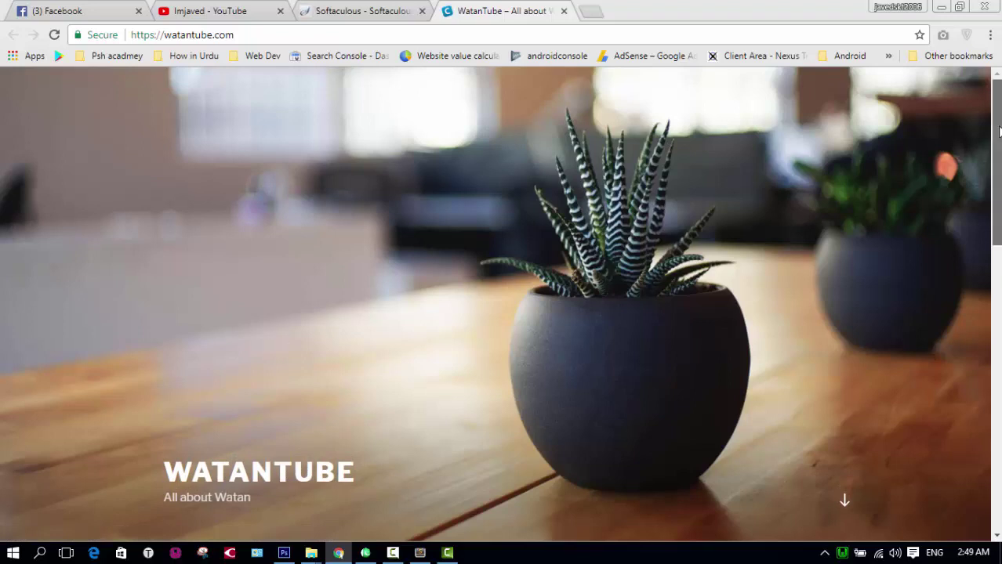
pyautogui.moveTo(988, 167)
pyautogui.mouseDown()
pyautogui.moveTo(999, 425)
pyautogui.moveTo(997, 174)
pyautogui.mouseUp()
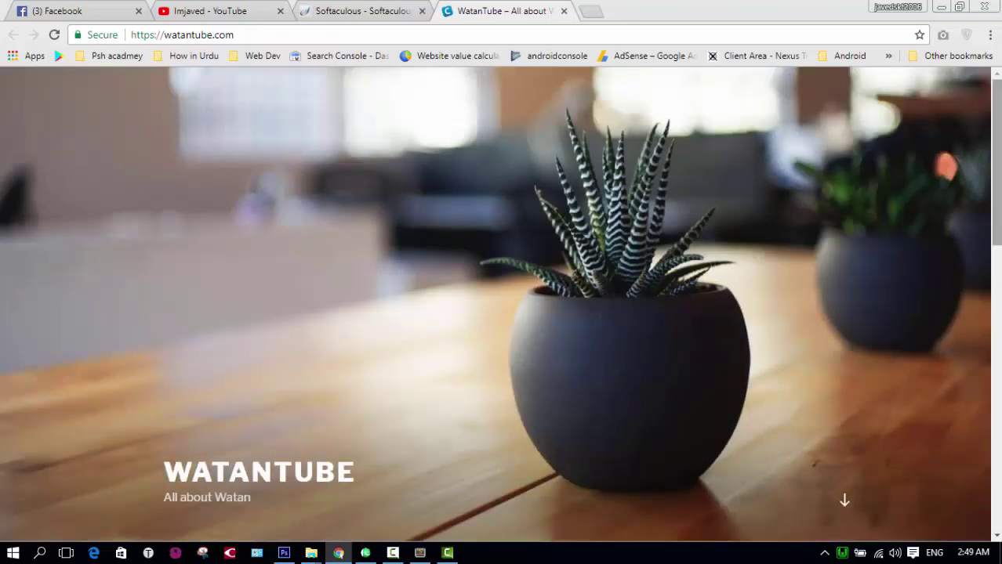
pyautogui.moveTo(997, 174); pyautogui.dragTo(962, 387)
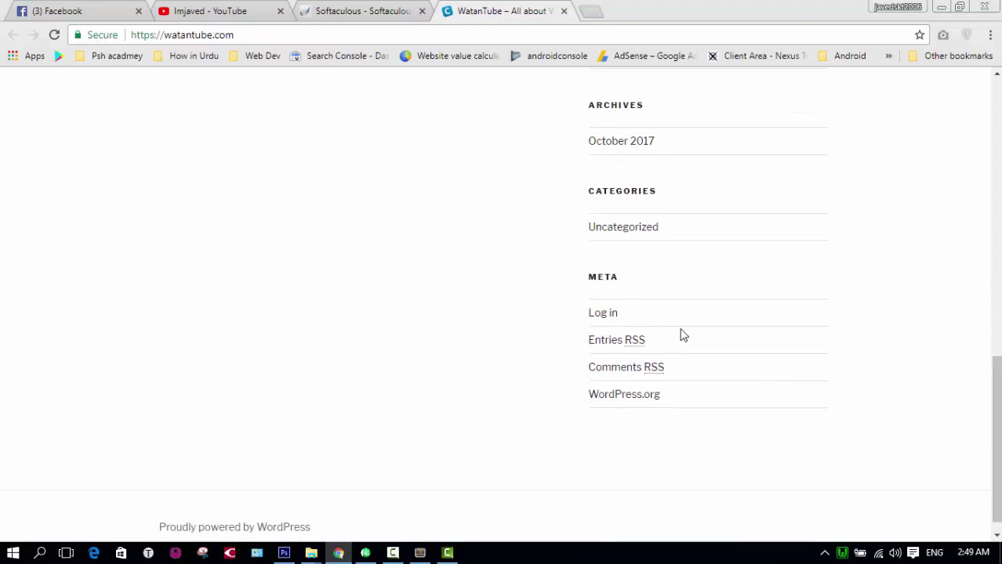
pyautogui.click(610, 317)
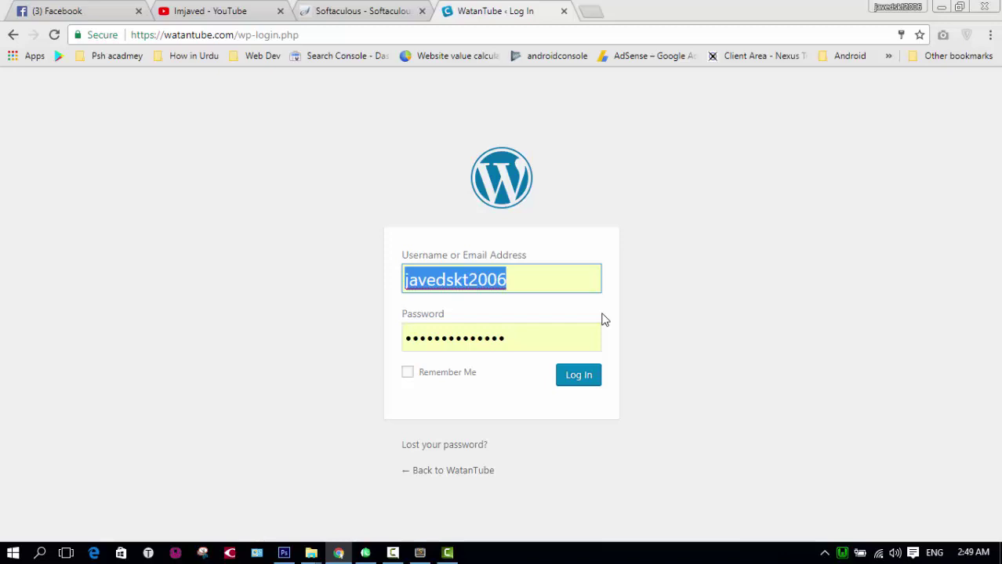
# Step: Sign in to WordPress with the admin username and password, updating the browser's saved password
pyautogui.click(535, 280)
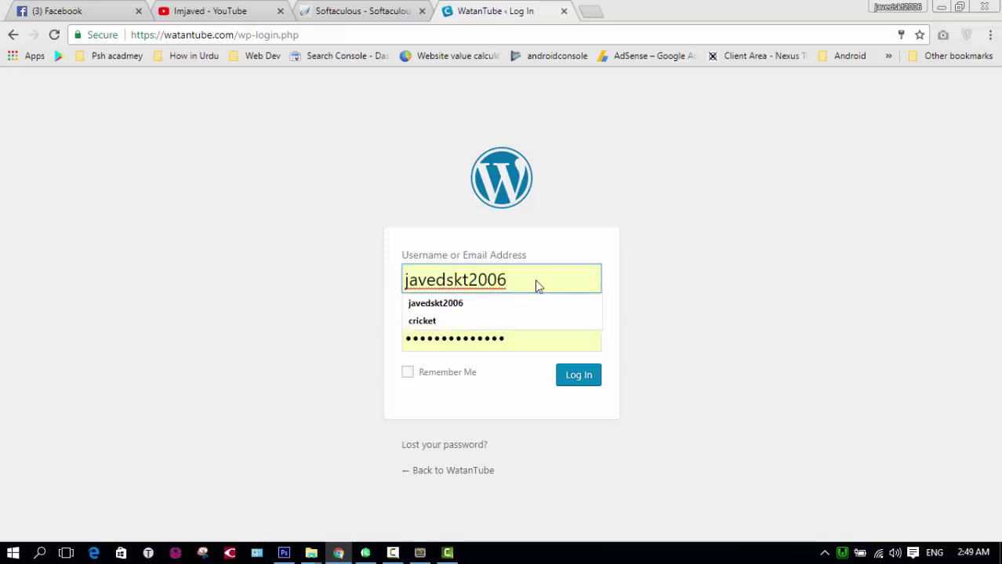
pyautogui.moveTo(535, 279); pyautogui.dragTo(353, 280)
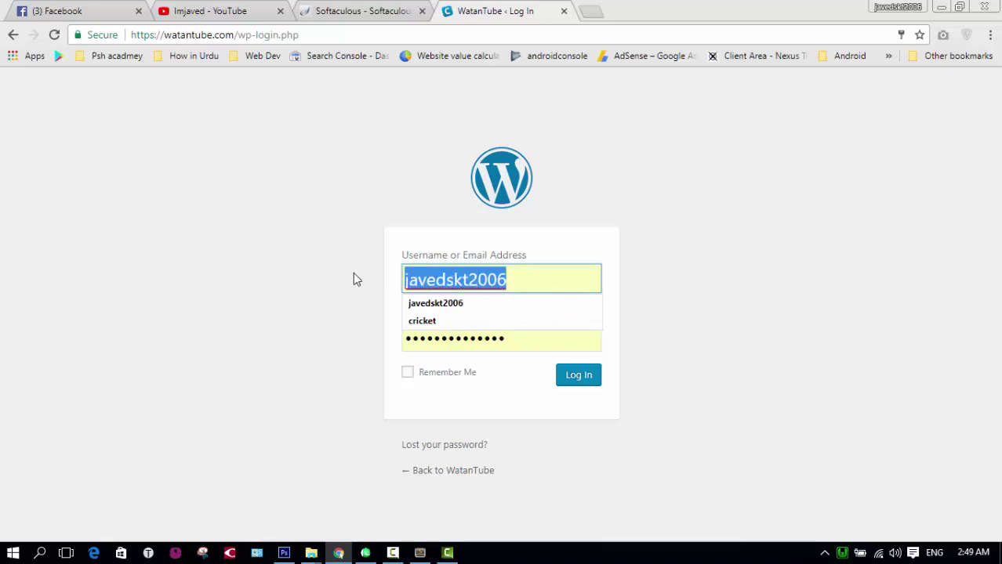
pyautogui.click(370, 282)
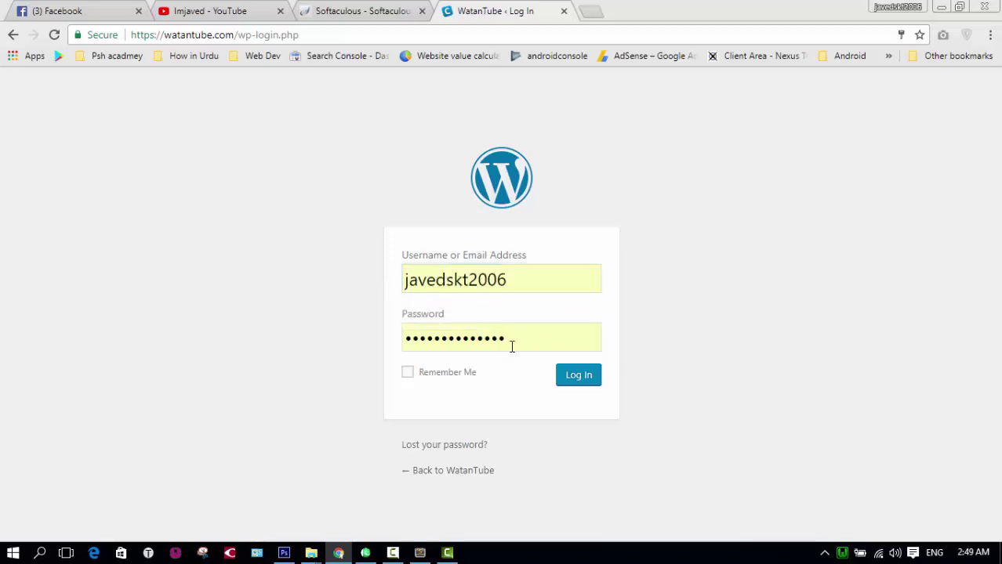
pyautogui.moveTo(512, 341); pyautogui.dragTo(291, 346)
pyautogui.write('••••••')
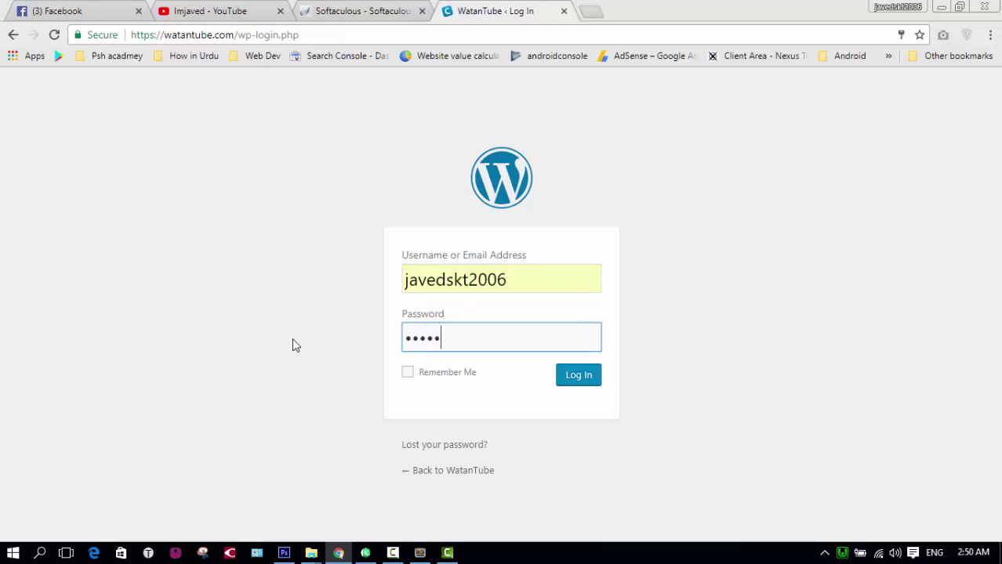
pyautogui.press('BackSpace')
pyautogui.press('BackSpace')
pyautogui.press('BackSpace')
pyautogui.press('BackSpace')
pyautogui.press('BackSpace')
pyautogui.press('BackSpace')
pyautogui.write('••••••••••')
pyautogui.press('Return')
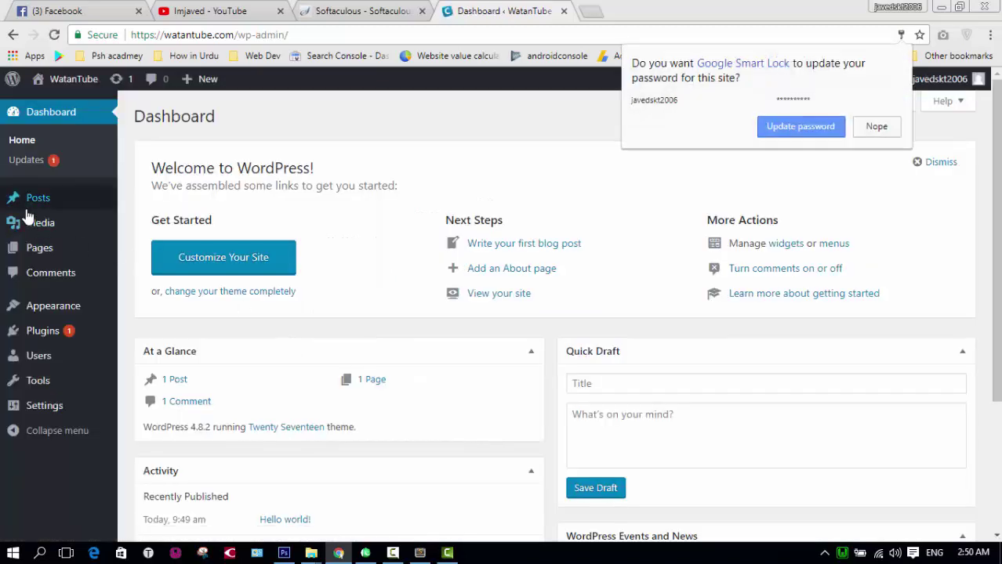
pyautogui.click(797, 129)
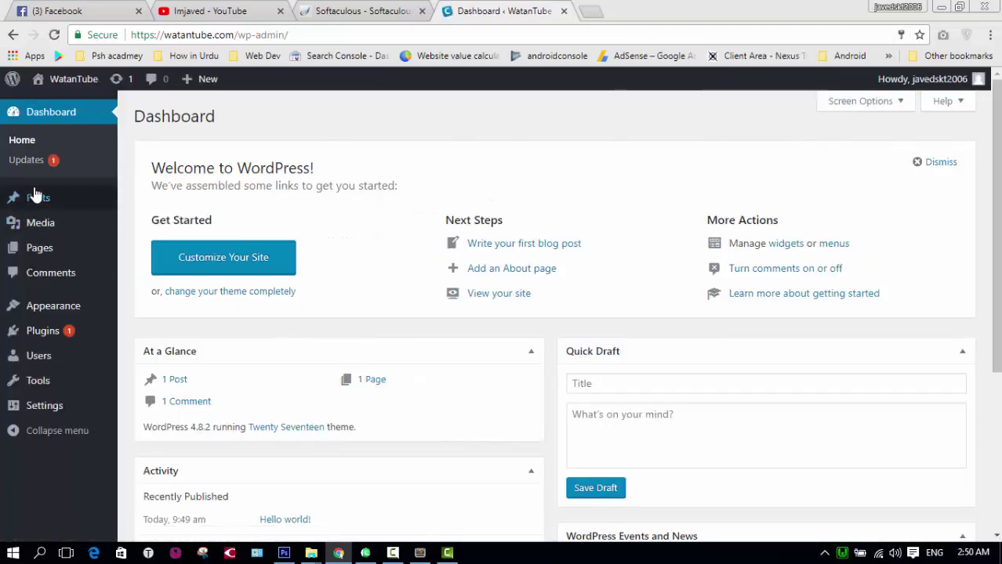
pyautogui.moveTo(22, 350)
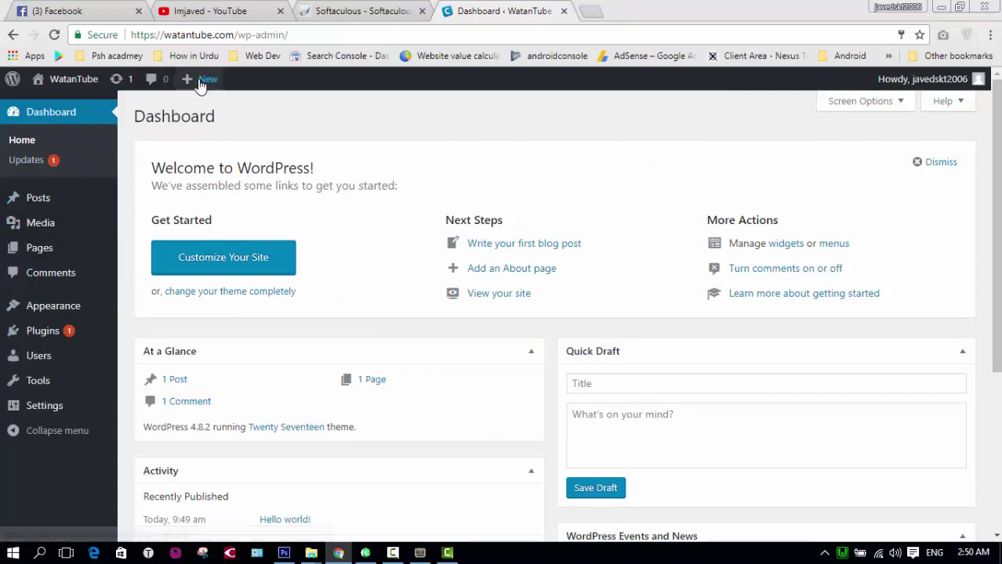
pyautogui.moveTo(202, 79)
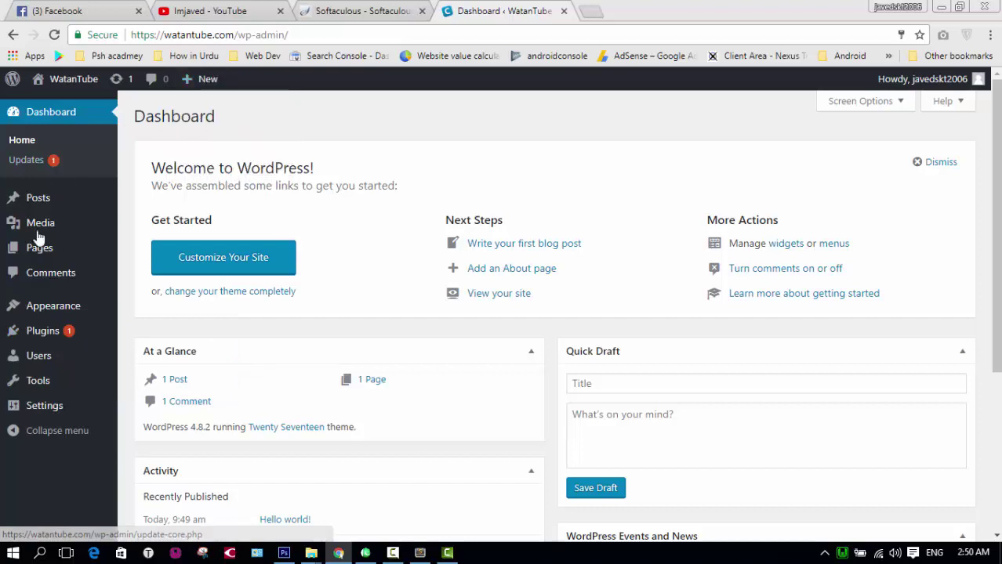
# Step: Check Appearance > Themes shows Twenty Seventeen active, then visit the live site
pyautogui.moveTo(42, 315)
pyautogui.click(134, 310)
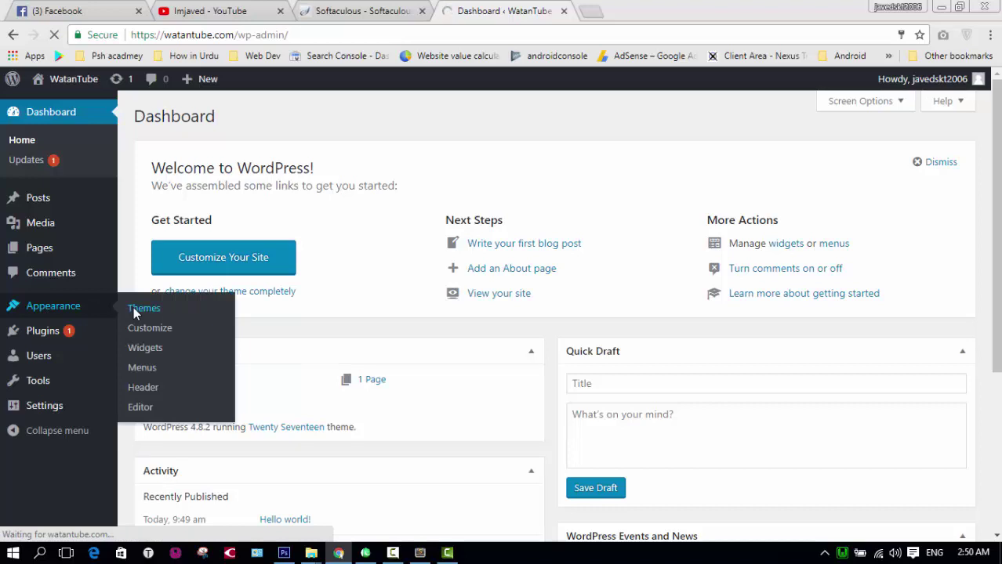
pyautogui.moveTo(58, 335)
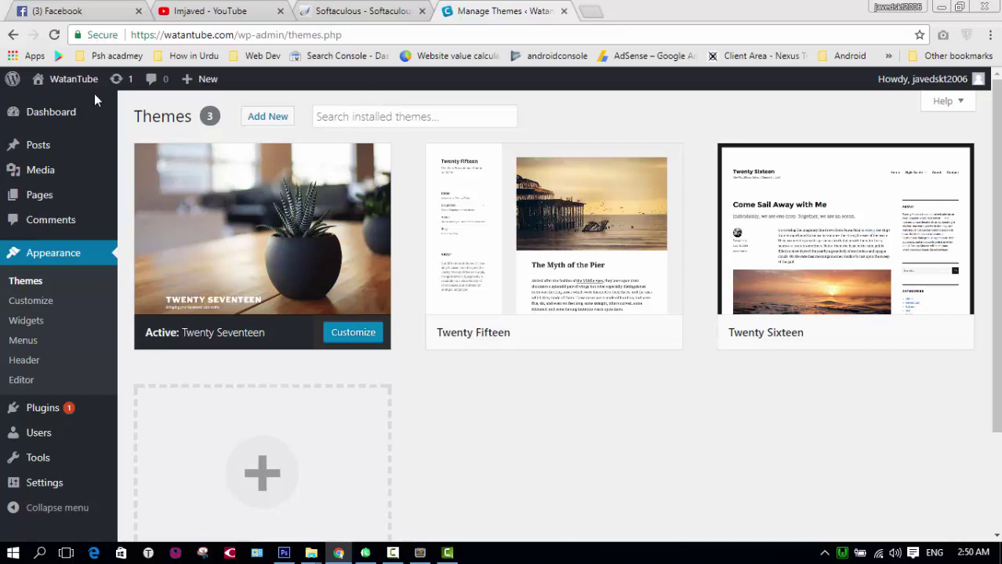
pyautogui.click(61, 105)
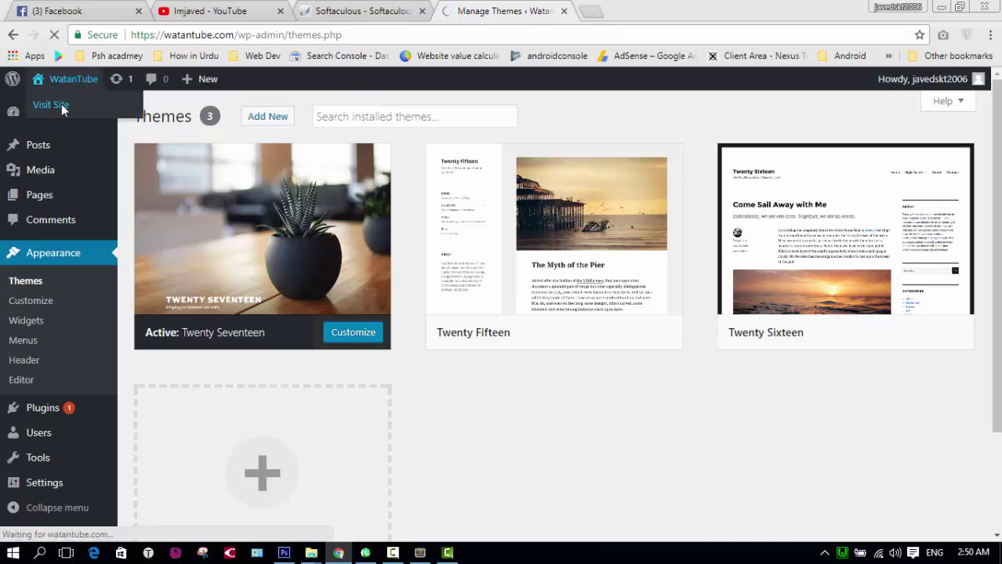